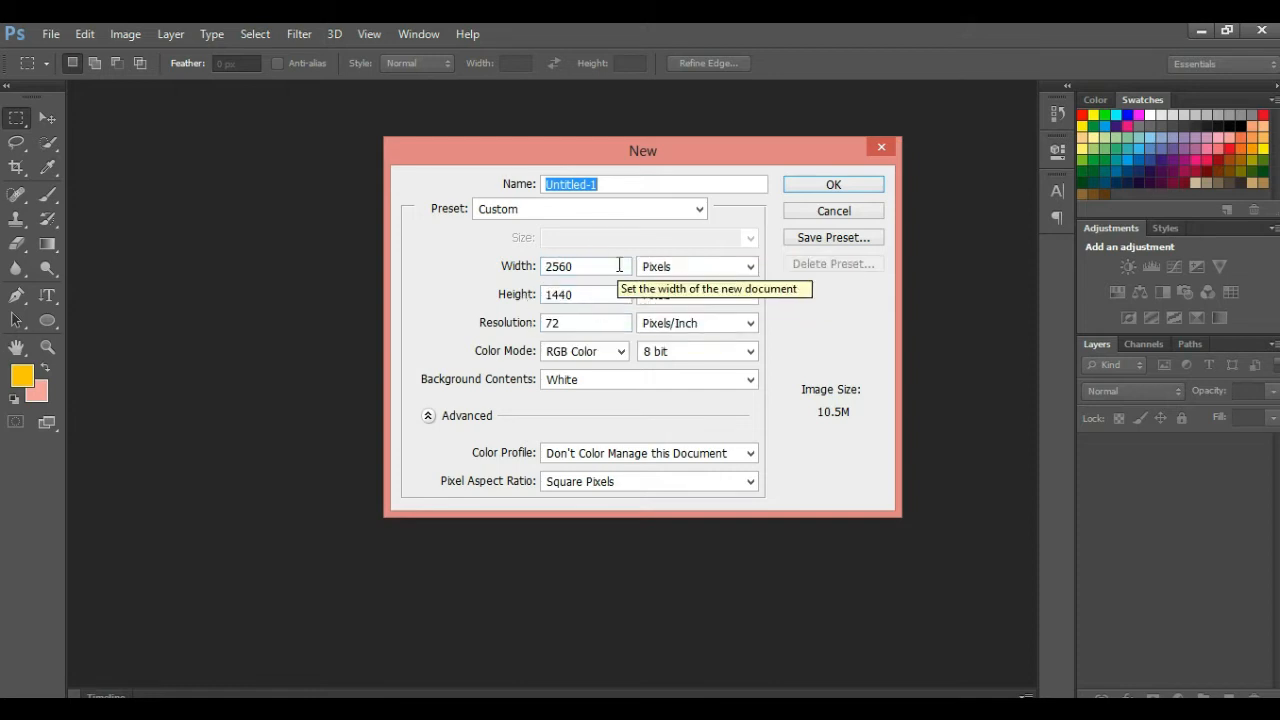
# Confirm the New dialog to create the blank white 2560 × 1440 Untitled-1 document
pyautogui.click(810, 188)
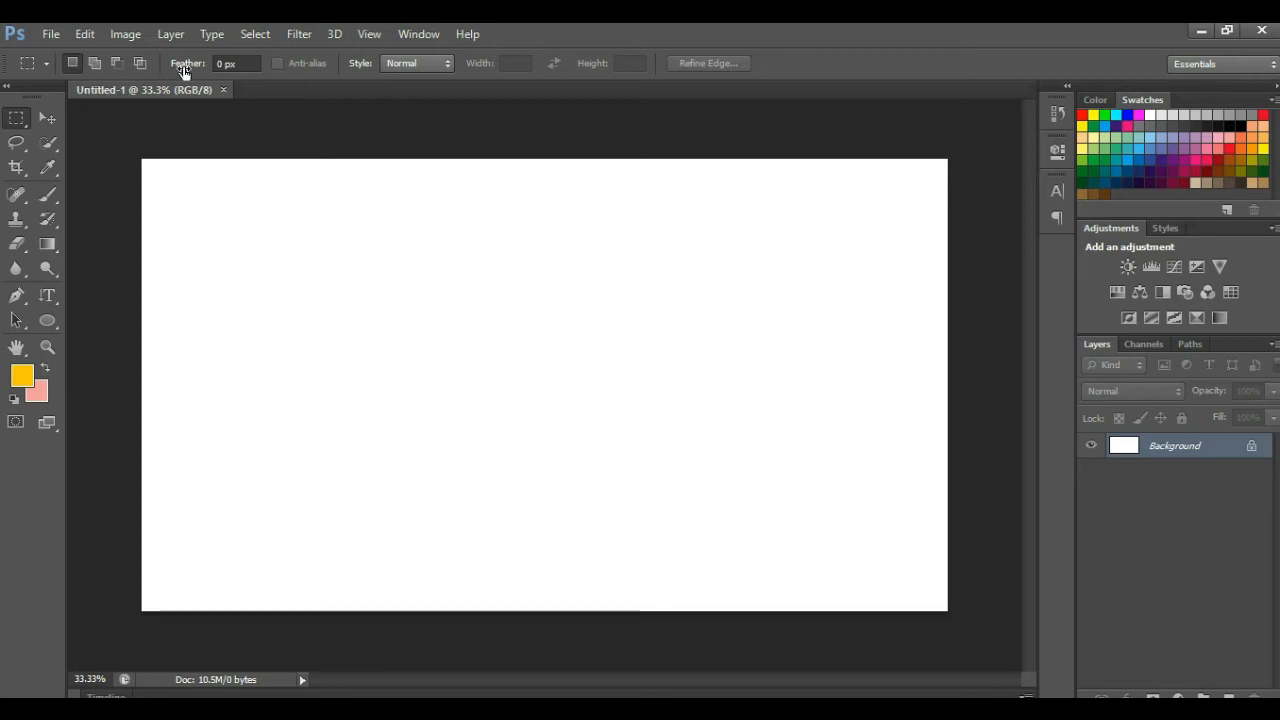
# Open the 2.png banner template from the banner folder
pyautogui.click(50, 33)
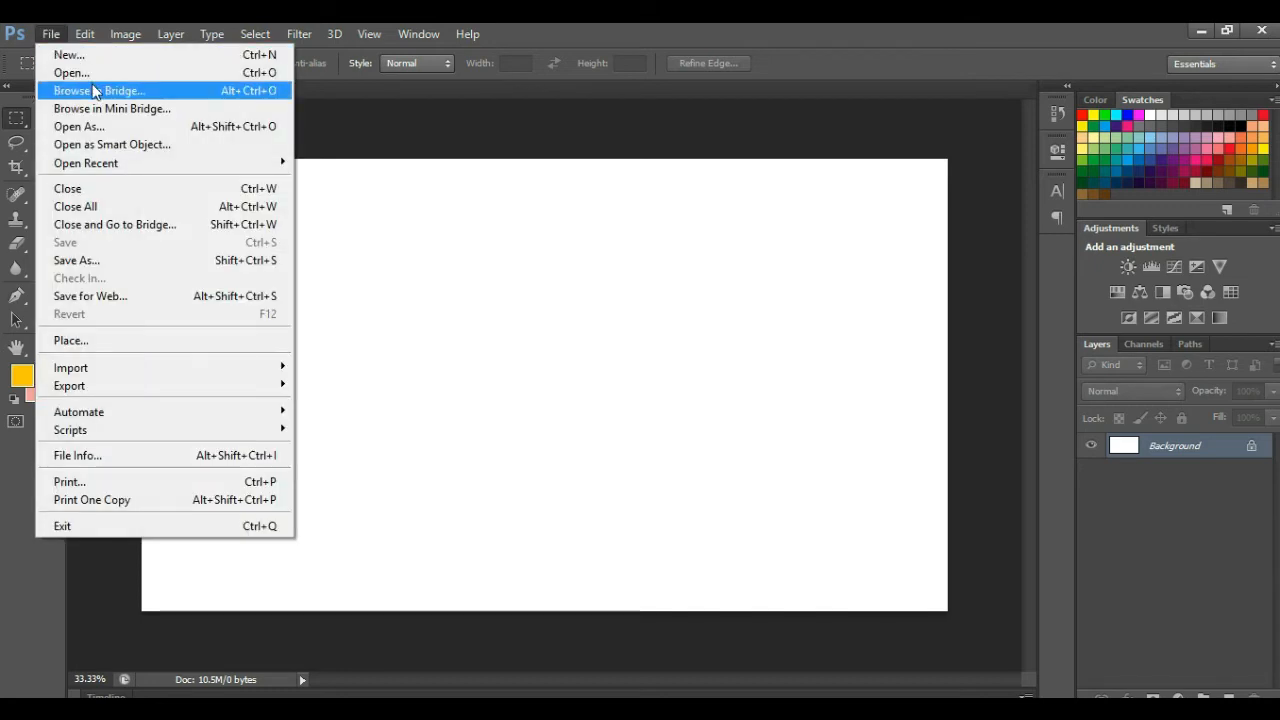
pyautogui.click(89, 75)
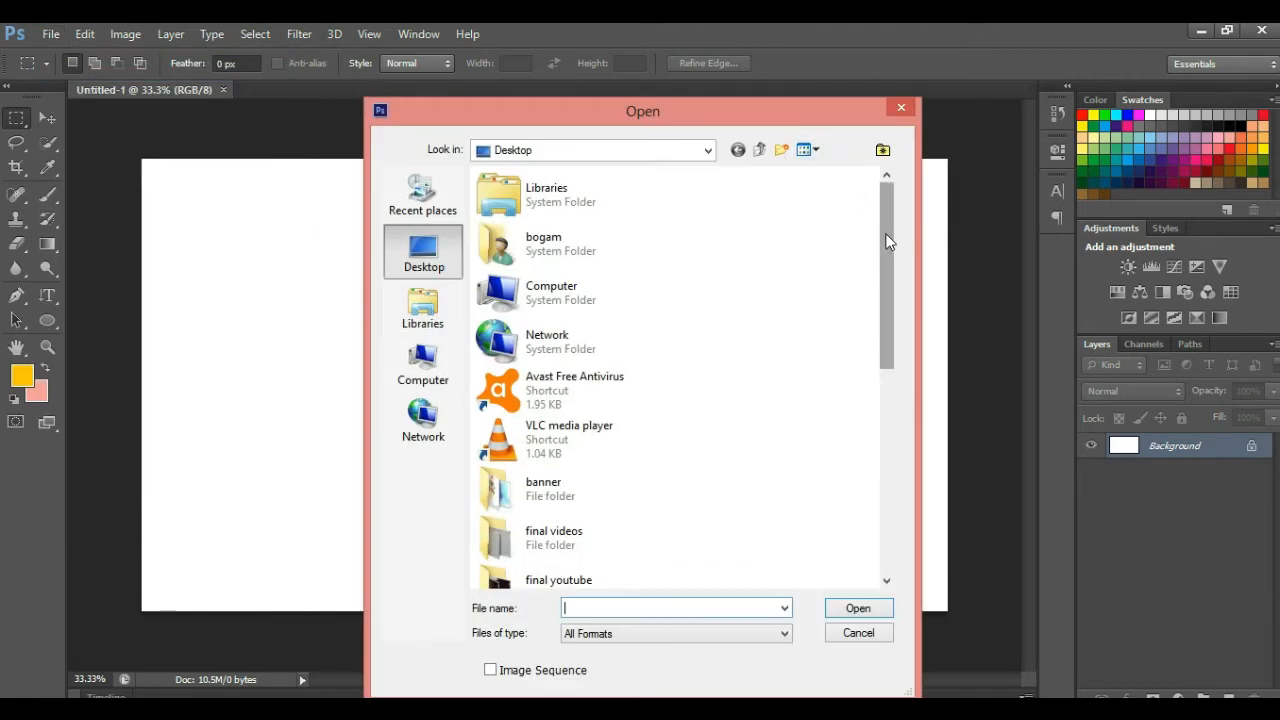
pyautogui.scroll(-1, 889, 250)
pyautogui.doubleClick(617, 437)
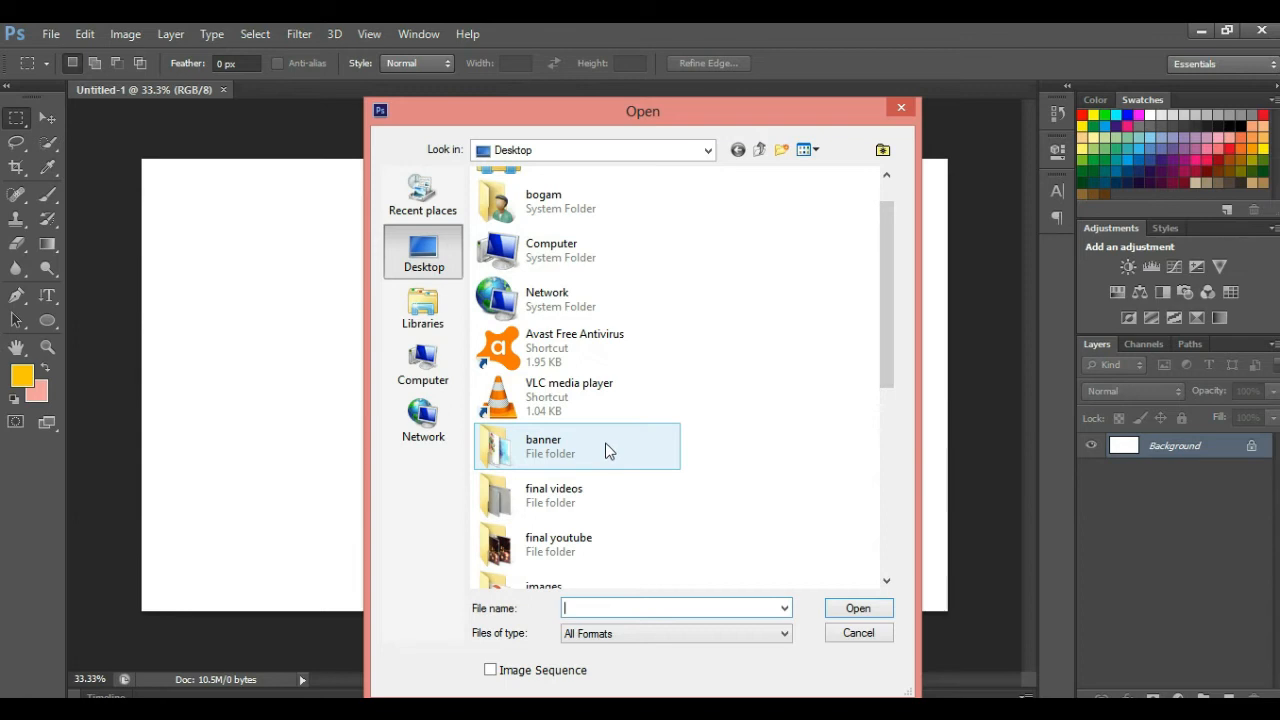
pyautogui.click(528, 260)
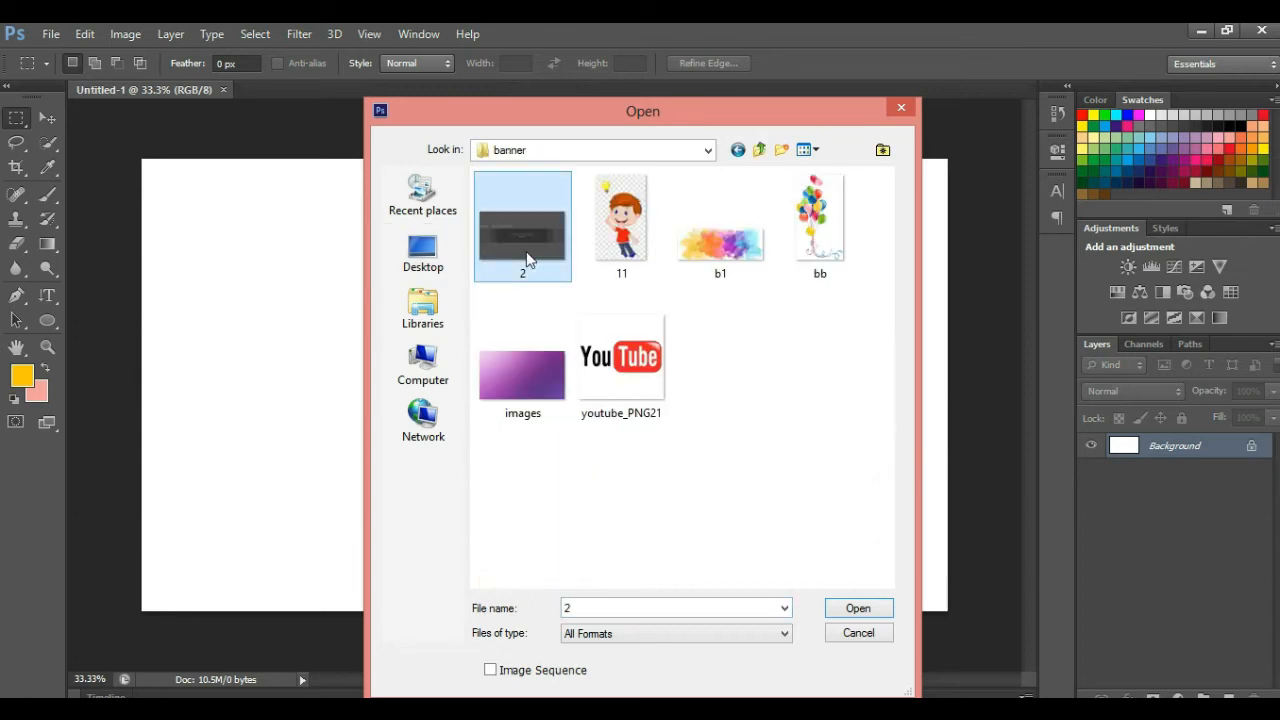
pyautogui.doubleClick(526, 253)
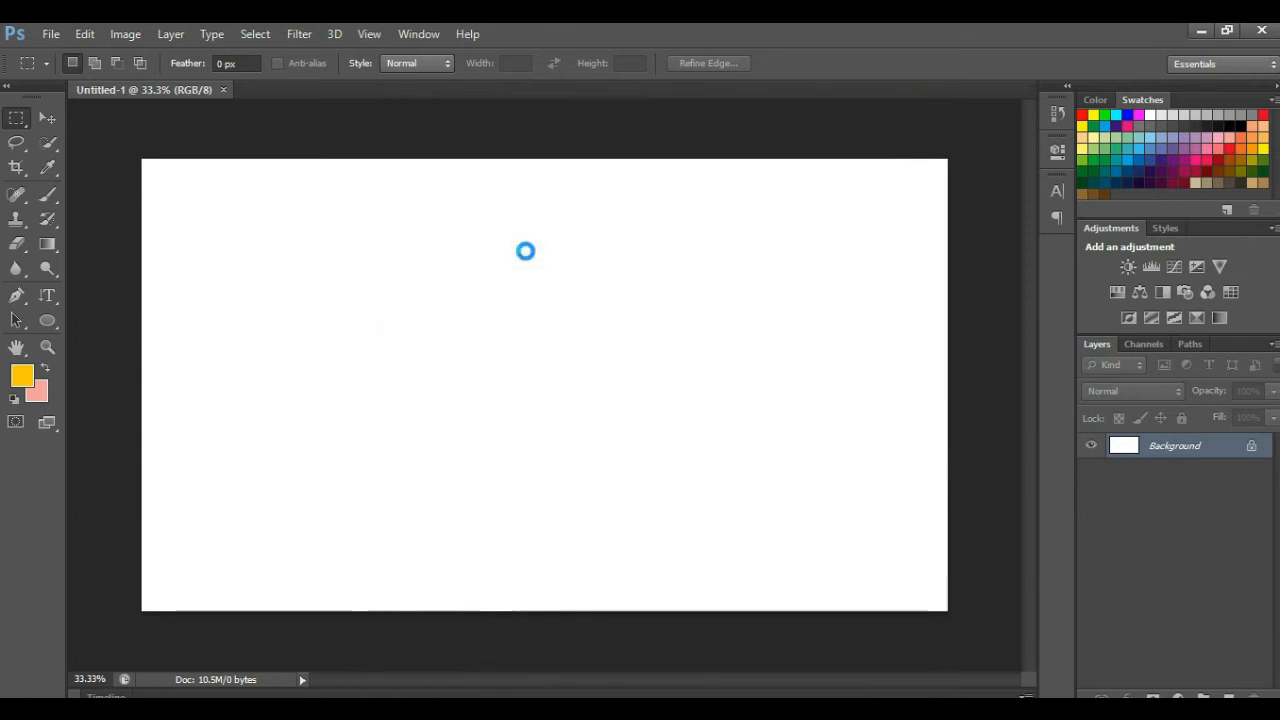
# Float the 2.png window and drag its layer onto Untitled-1 with the Move tool
pyautogui.moveTo(325, 89); pyautogui.dragTo(377, 152)
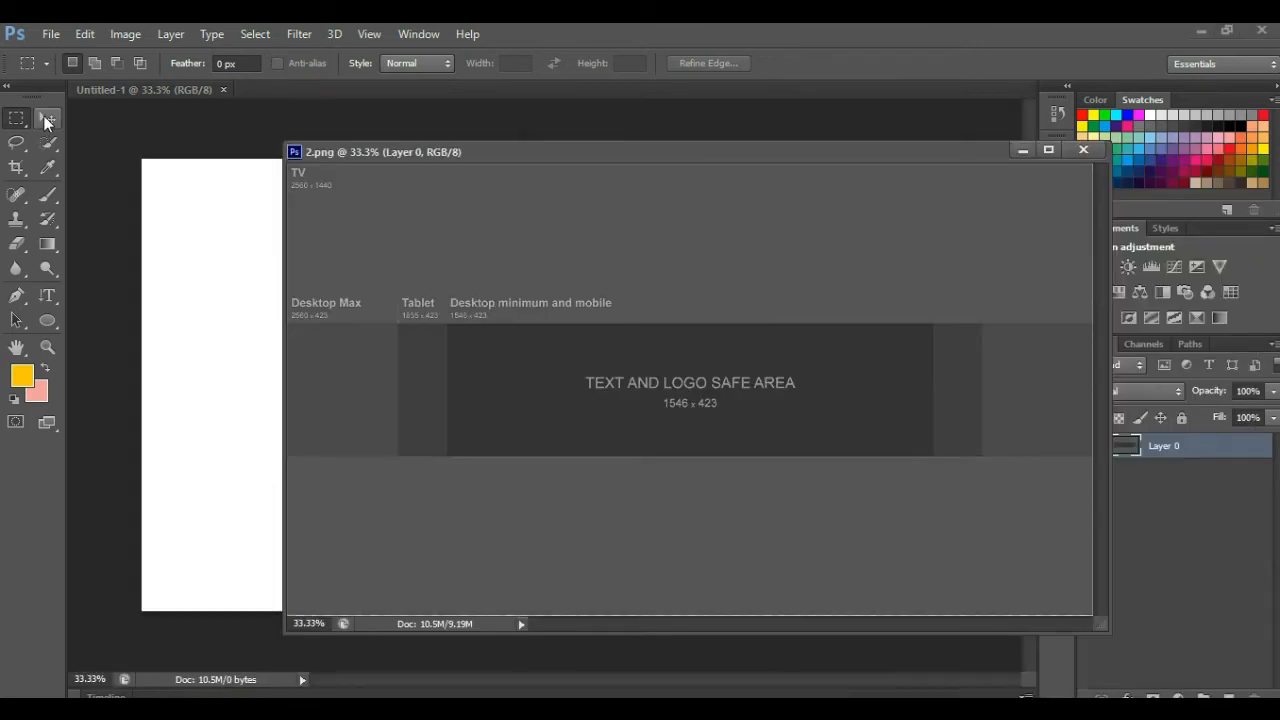
pyautogui.click(46, 119)
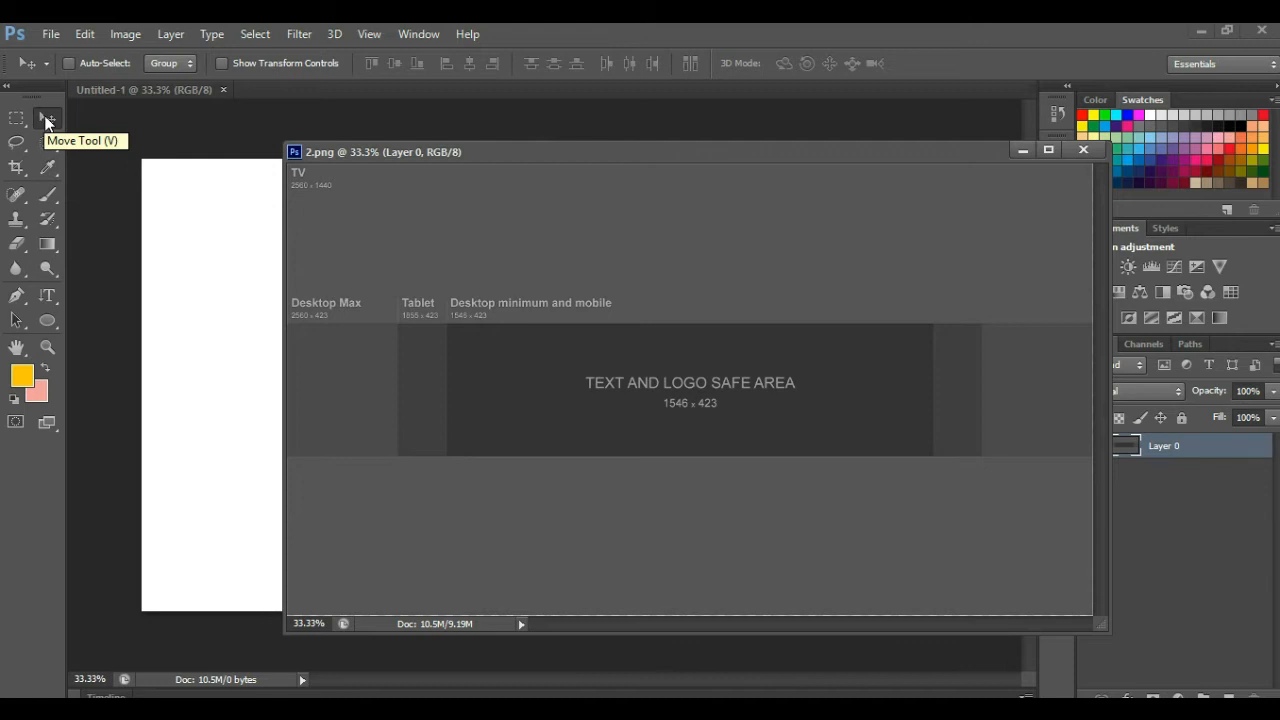
pyautogui.moveTo(387, 353); pyautogui.dragTo(235, 271)
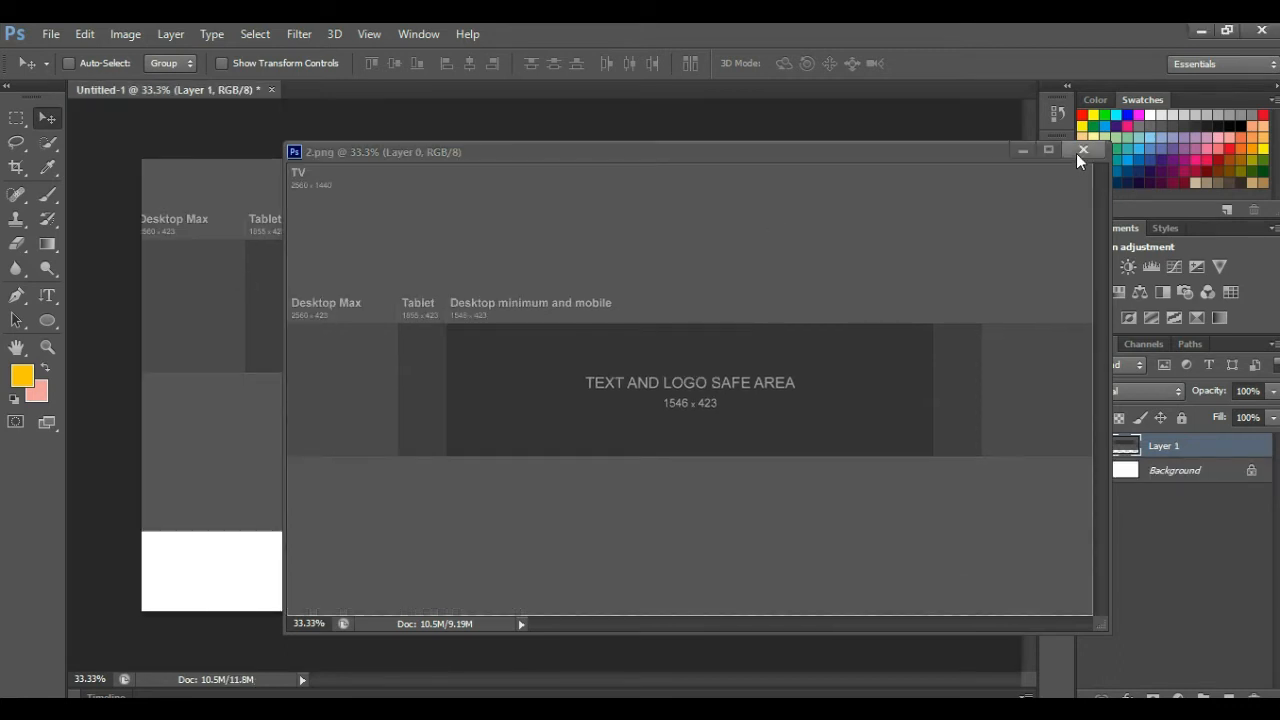
# Close 2.png and drag Layer 1 so the template fills the whole Untitled-1 canvas
pyautogui.click(1080, 151)
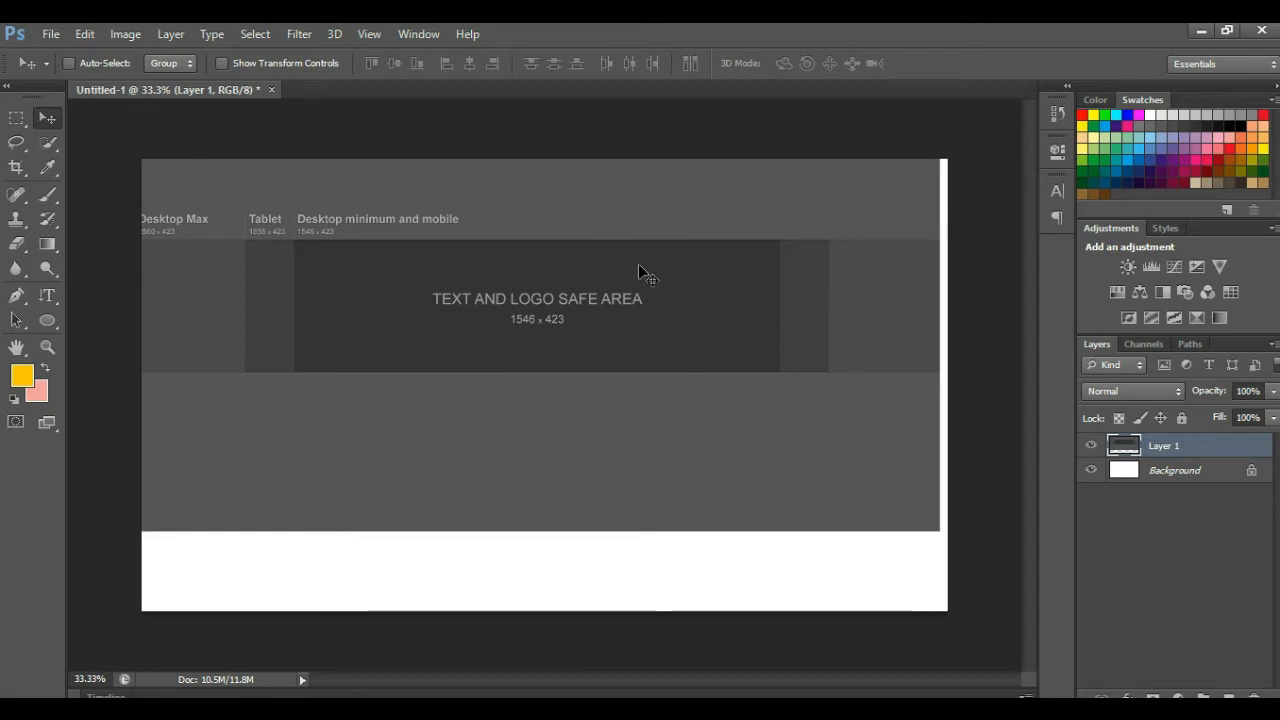
pyautogui.hotkey('ctrl', 't')
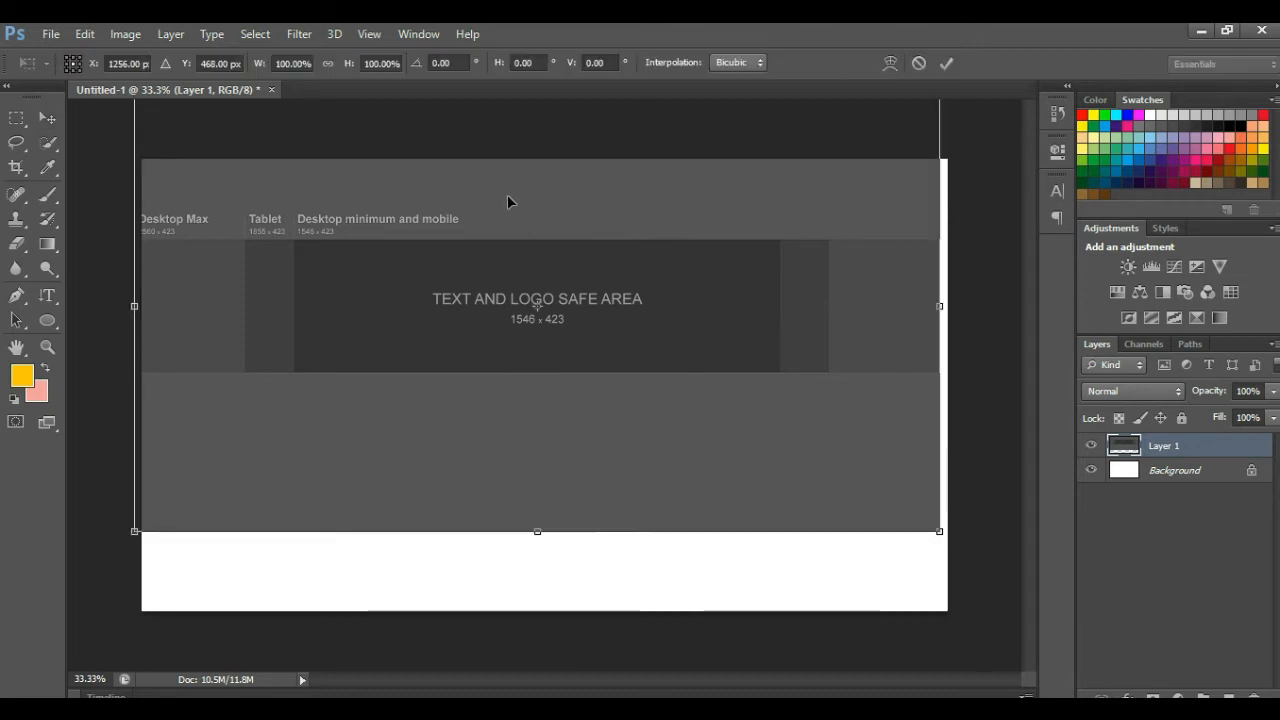
pyautogui.click(48, 122)
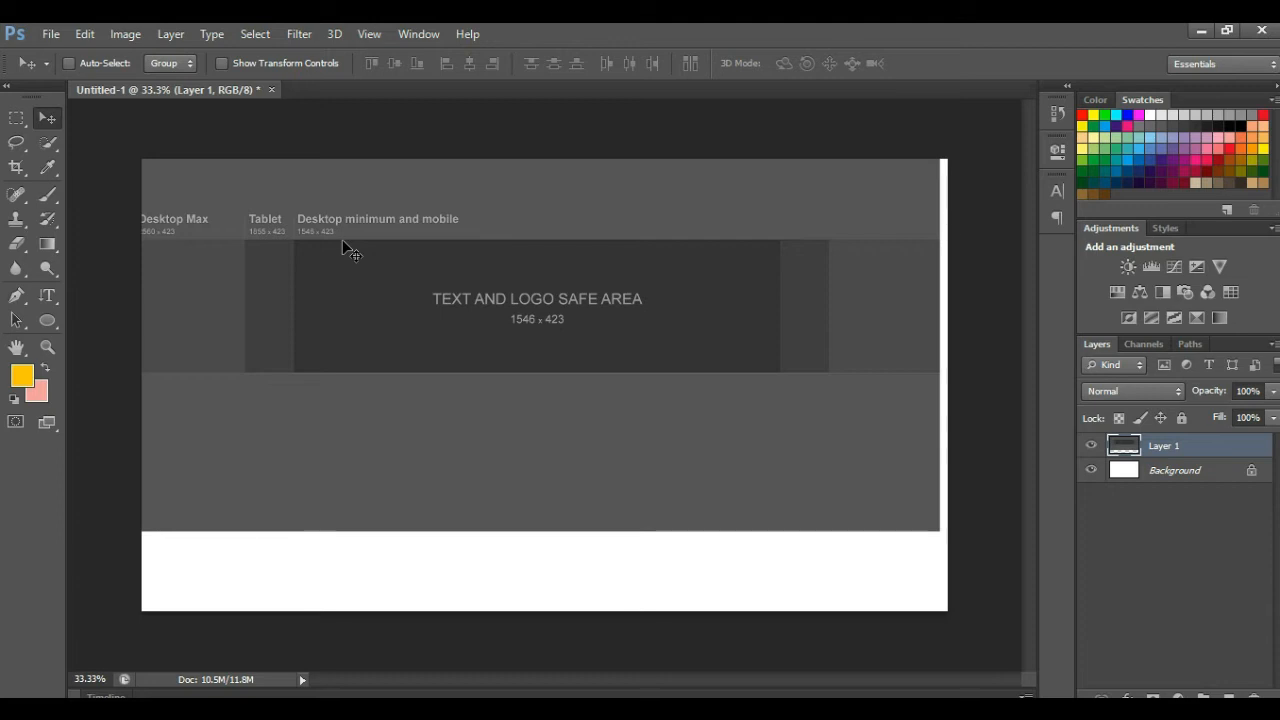
pyautogui.moveTo(348, 256); pyautogui.dragTo(353, 318)
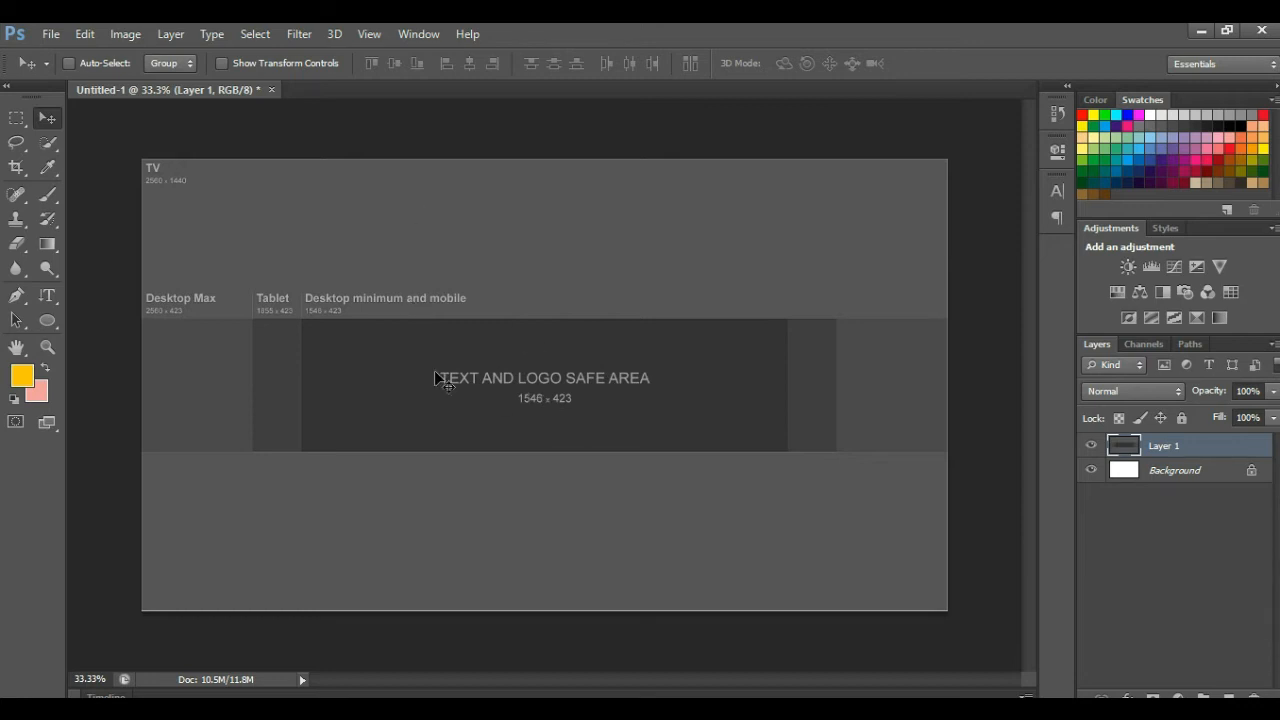
# Open the images.jpg purple gradient picture
pyautogui.click(51, 35)
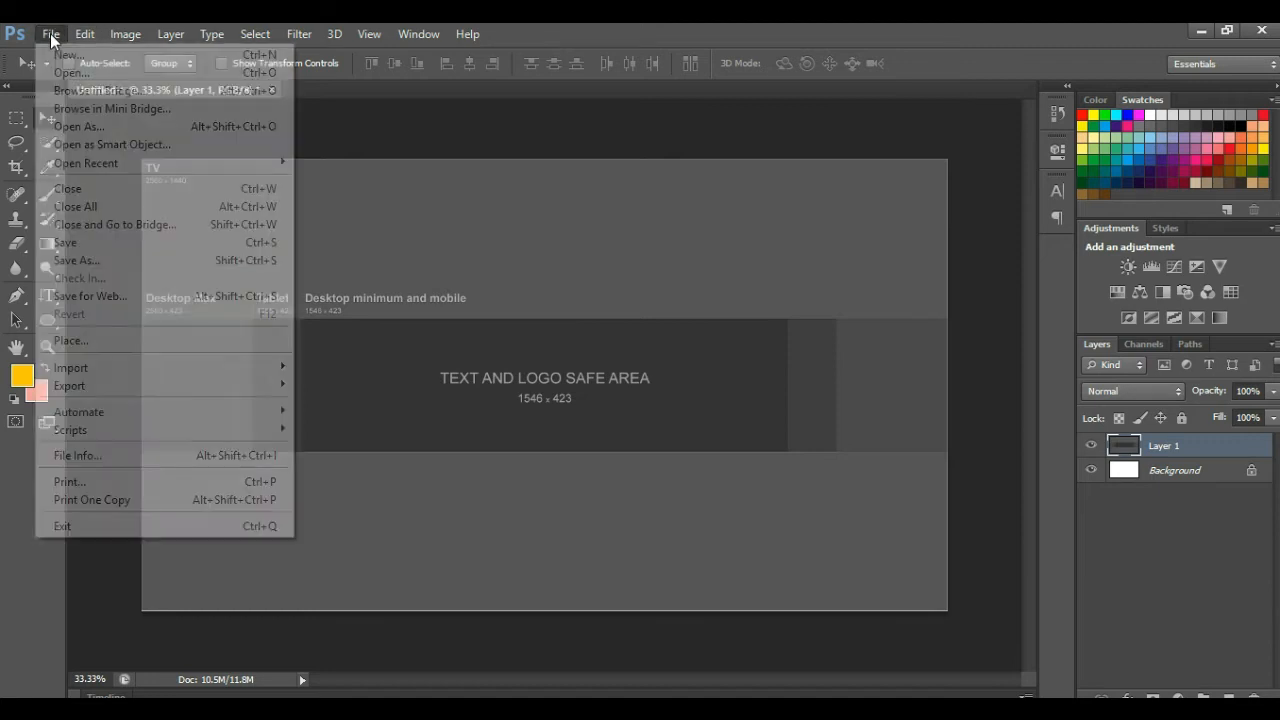
pyautogui.click(98, 73)
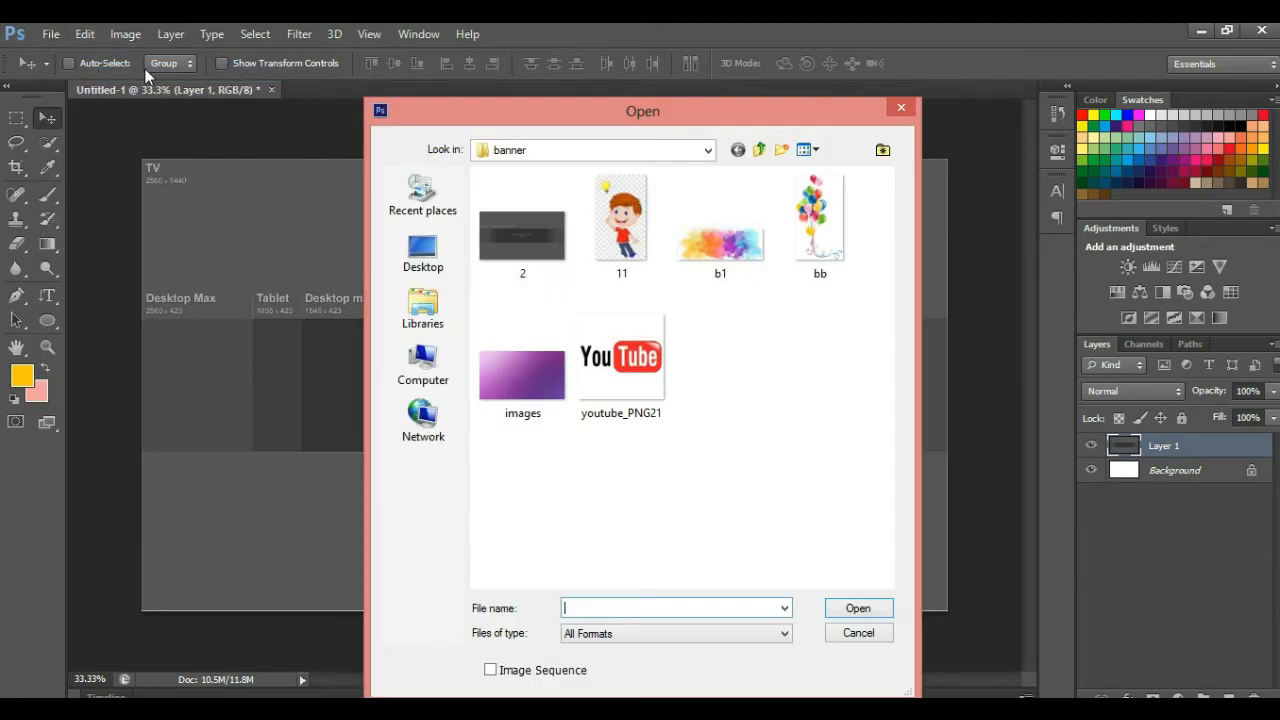
pyautogui.click(535, 378)
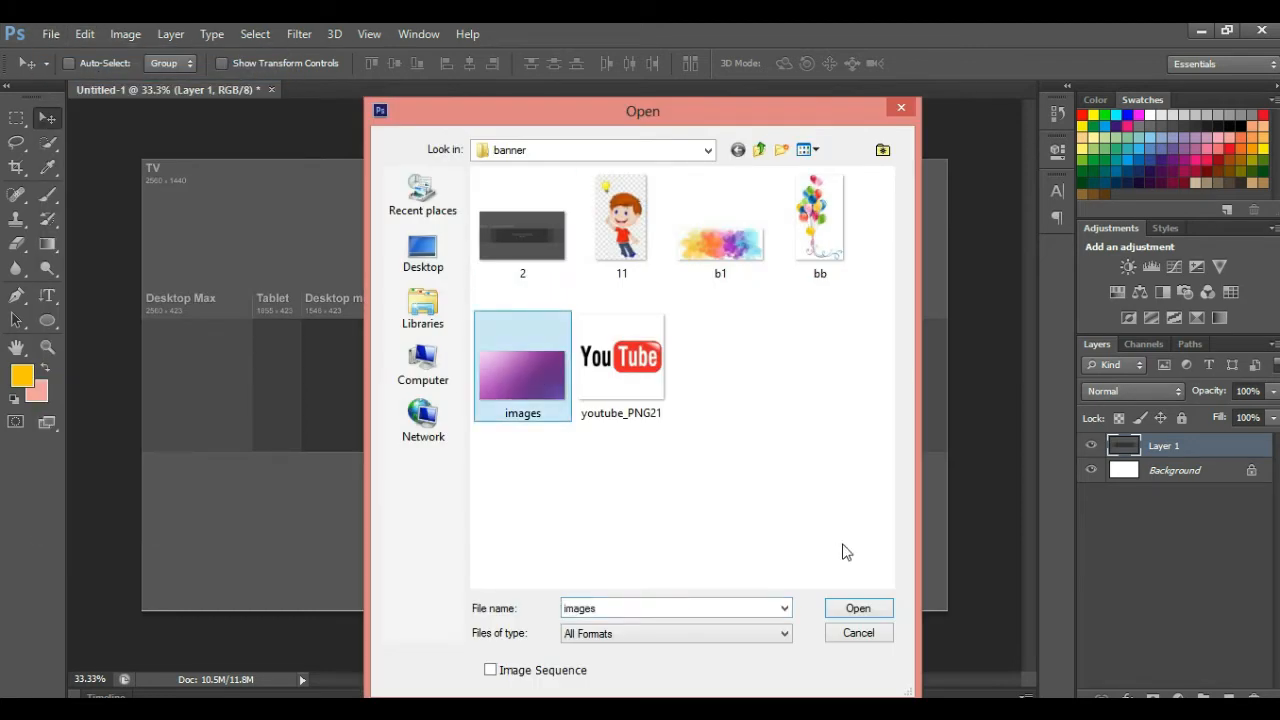
pyautogui.click(875, 613)
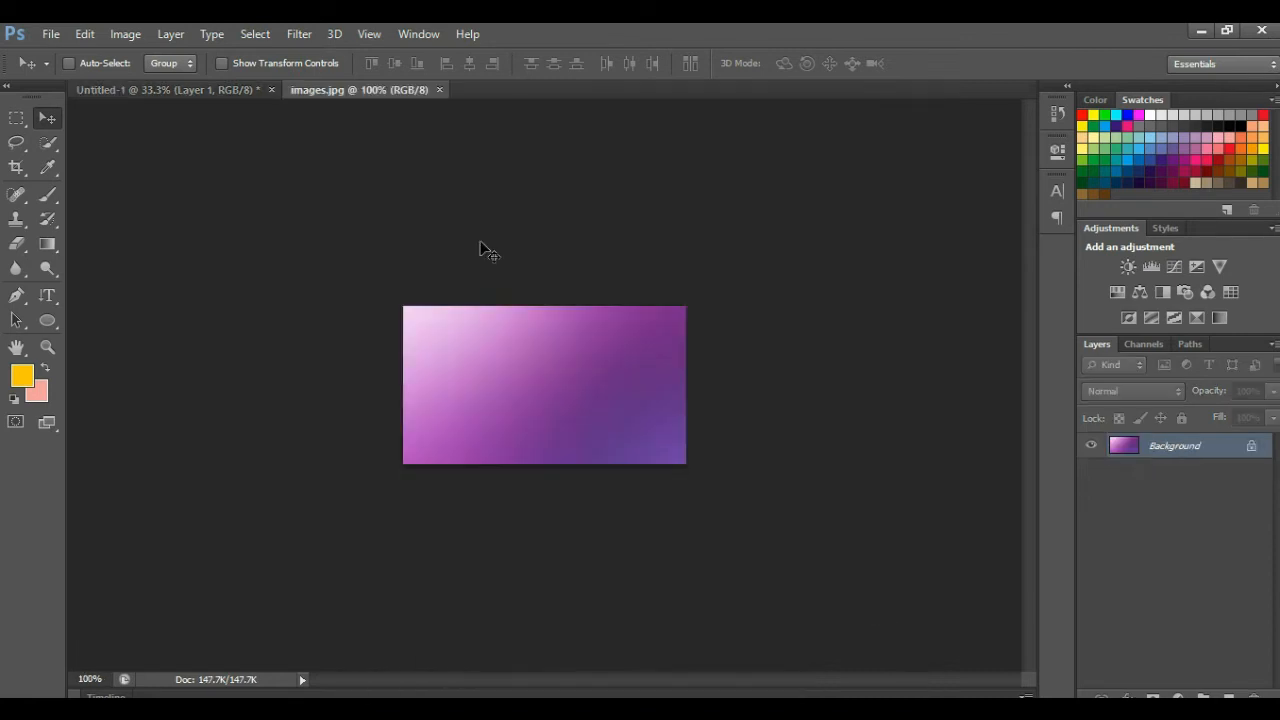
# Copy the purple gradient onto Untitled-1 as Layer 2 and close images.jpg
pyautogui.moveTo(380, 95); pyautogui.dragTo(407, 169)
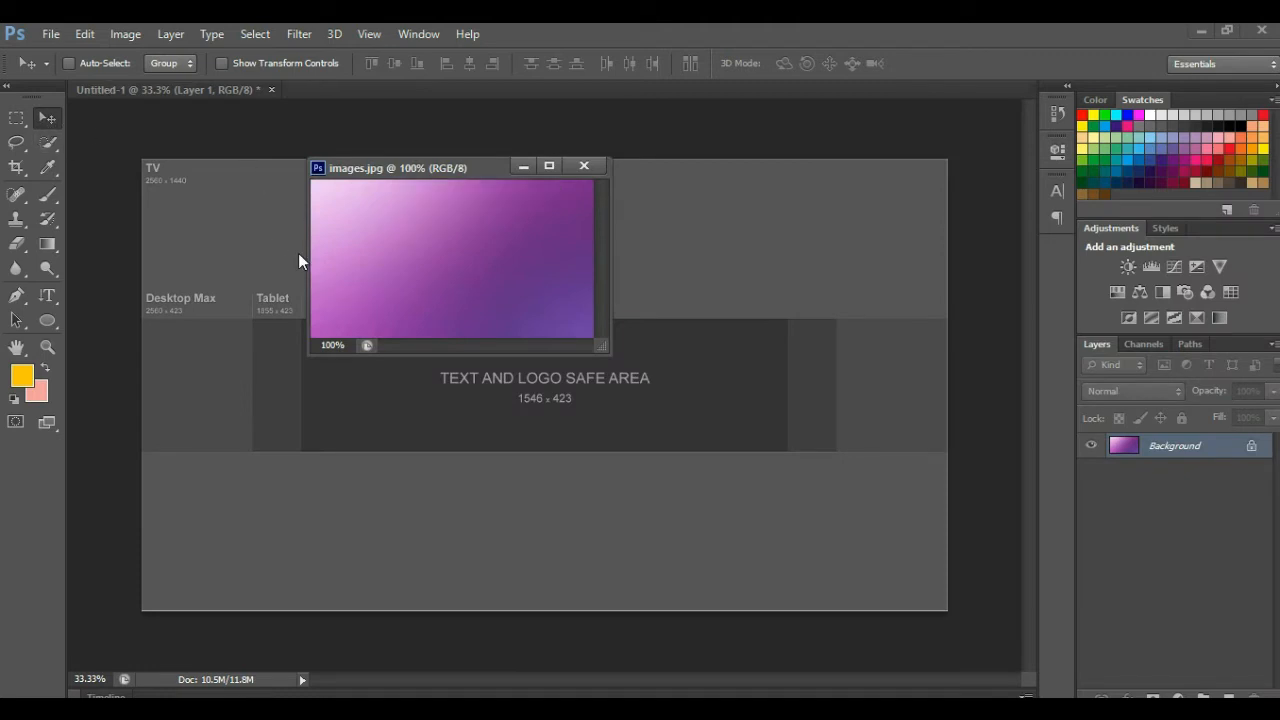
pyautogui.moveTo(357, 254); pyautogui.dragTo(265, 237)
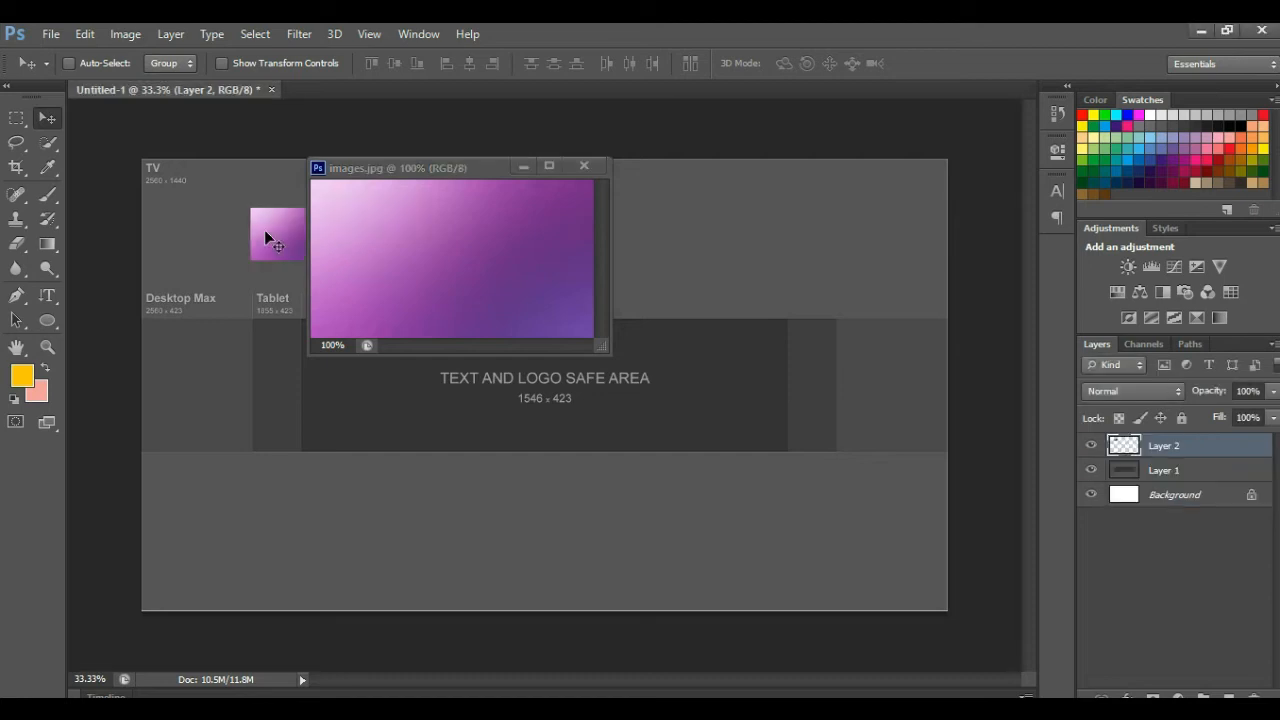
pyautogui.click(583, 165)
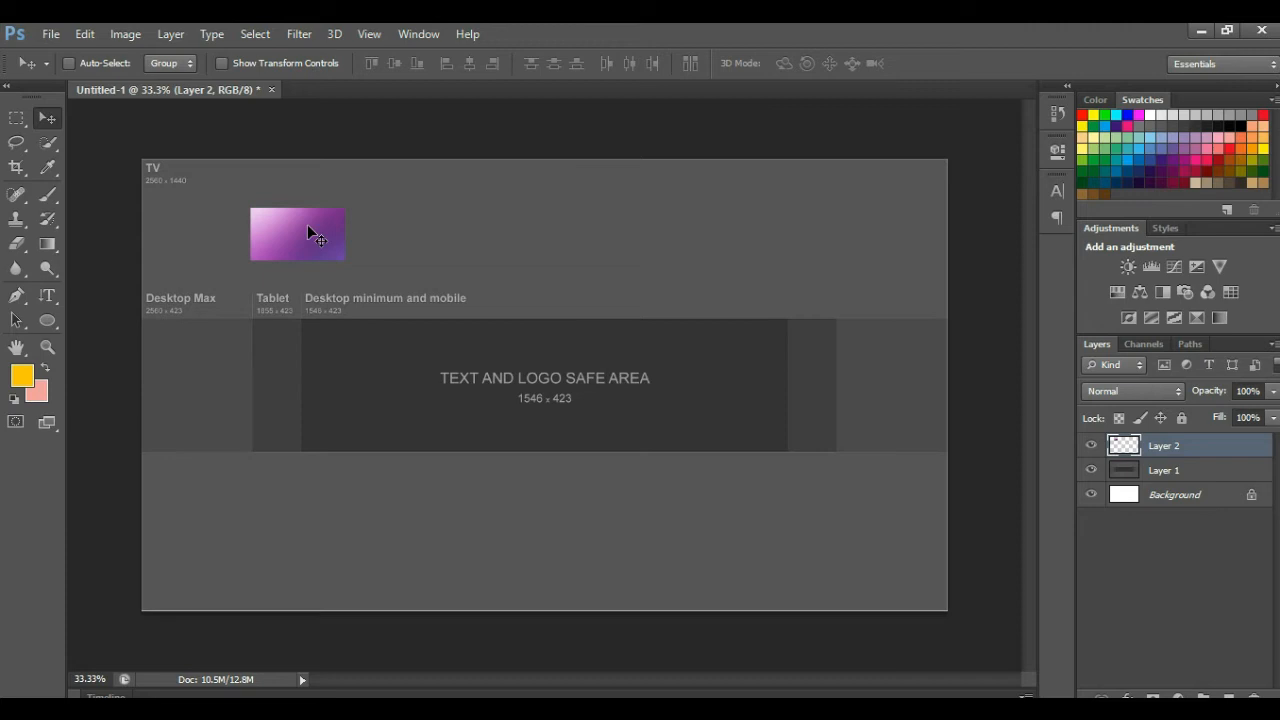
# Free-transform Layer 2, stretching the gradient to all canvas corners, and commit
pyautogui.hotkey('ctrl', 't')
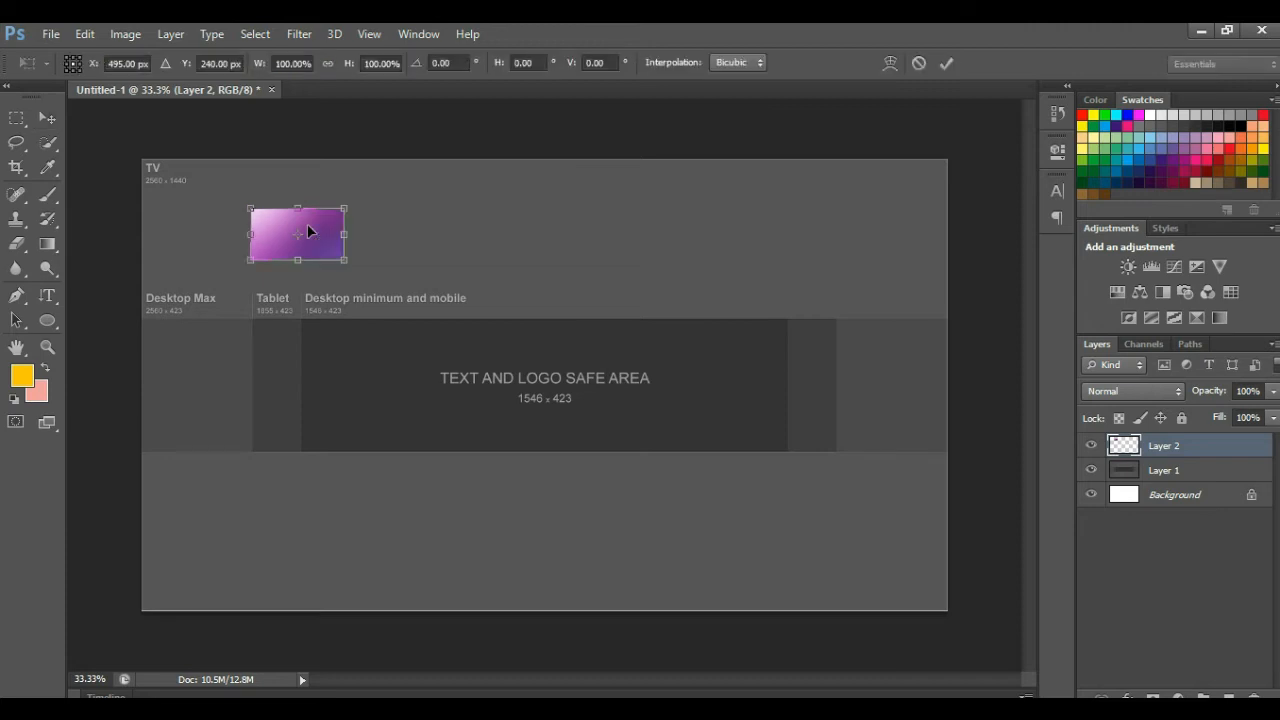
pyautogui.moveTo(344, 261); pyautogui.dragTo(945, 611)
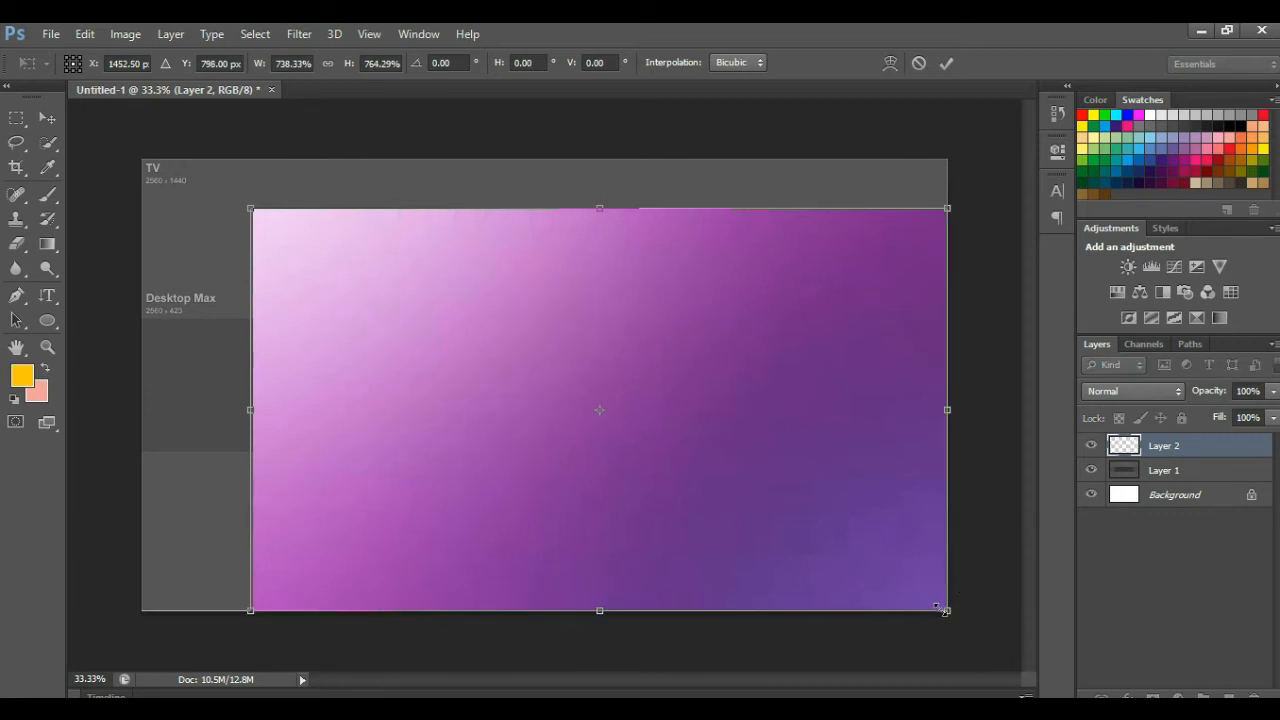
pyautogui.moveTo(231, 204); pyautogui.dragTo(138, 160)
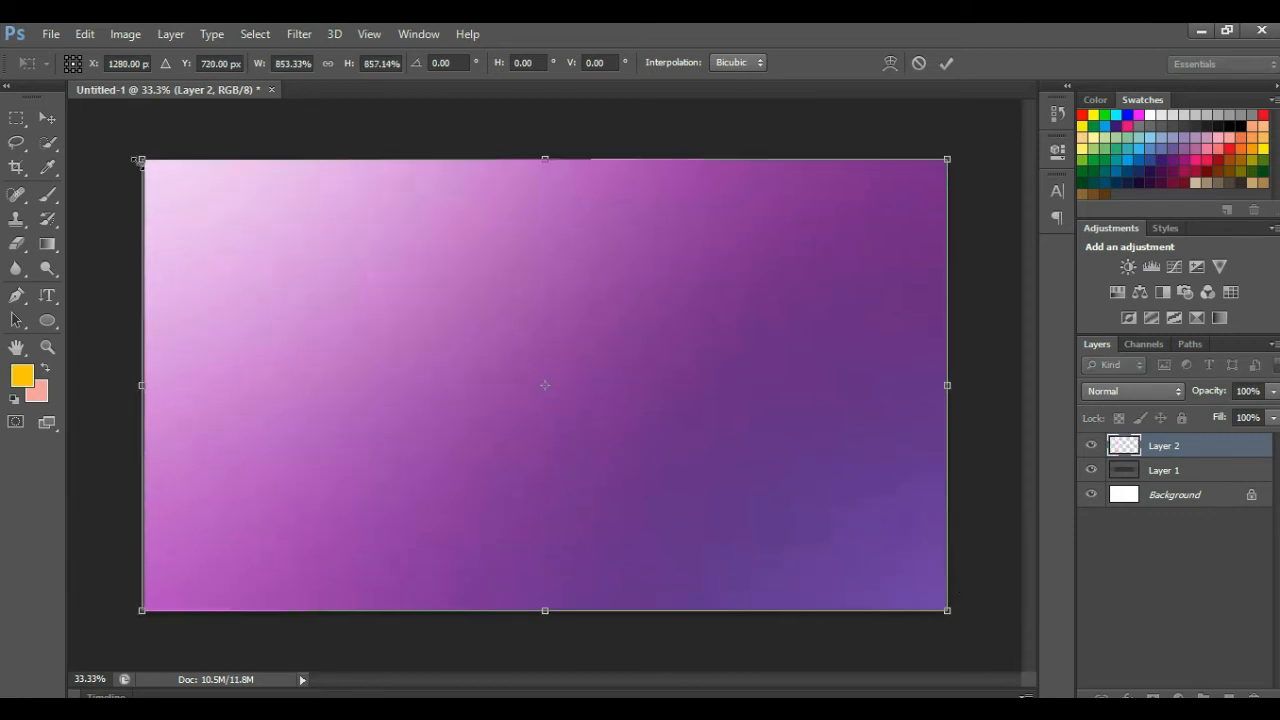
pyautogui.press('Return')
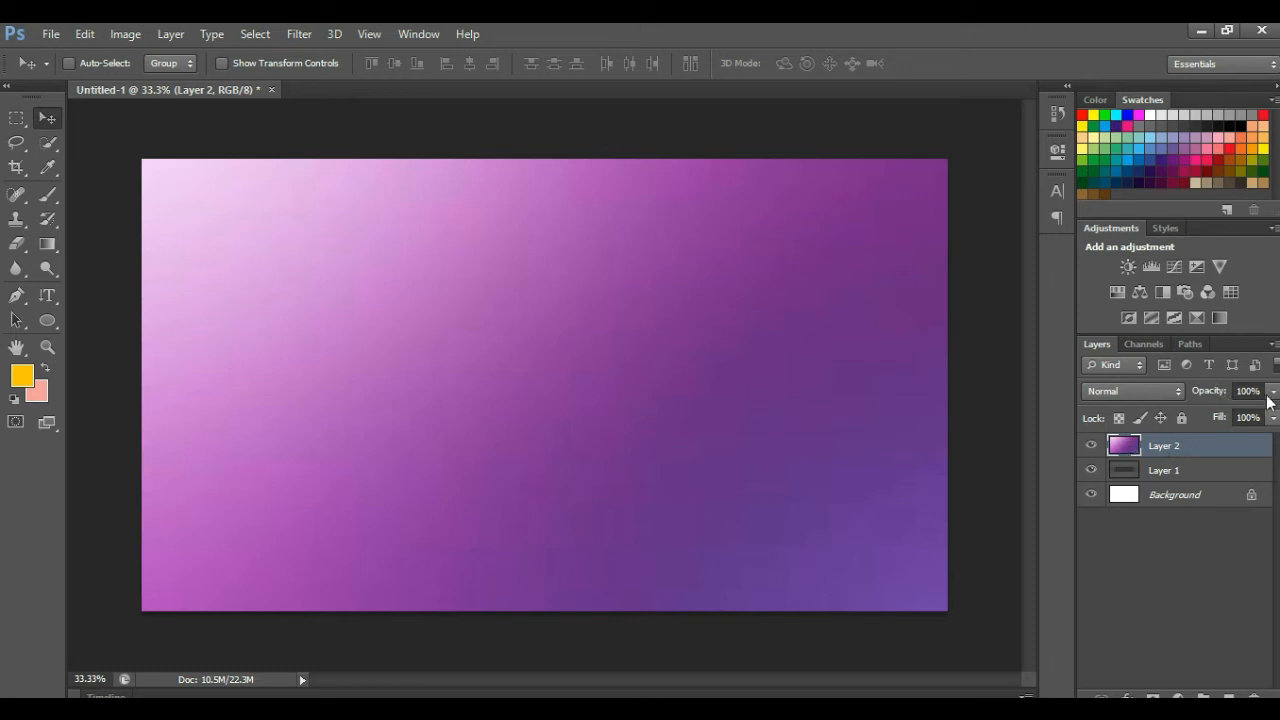
# Set Layer 2's opacity to 60% in the Layers panel
pyautogui.moveTo(1272, 392); pyautogui.dragTo(1236, 416)
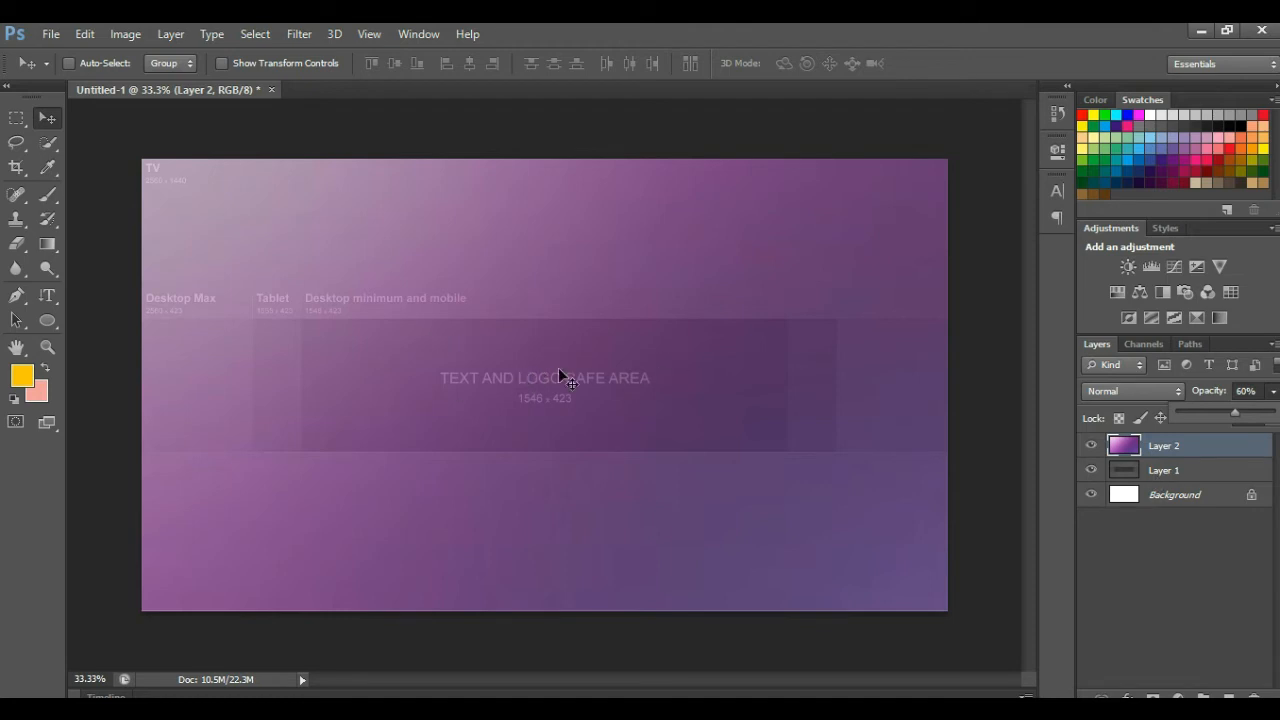
# Type the bold black 120 pt Gautami title 'Telugu Youtube Channel' above the safe area, fixing the typo
pyautogui.click(48, 296)
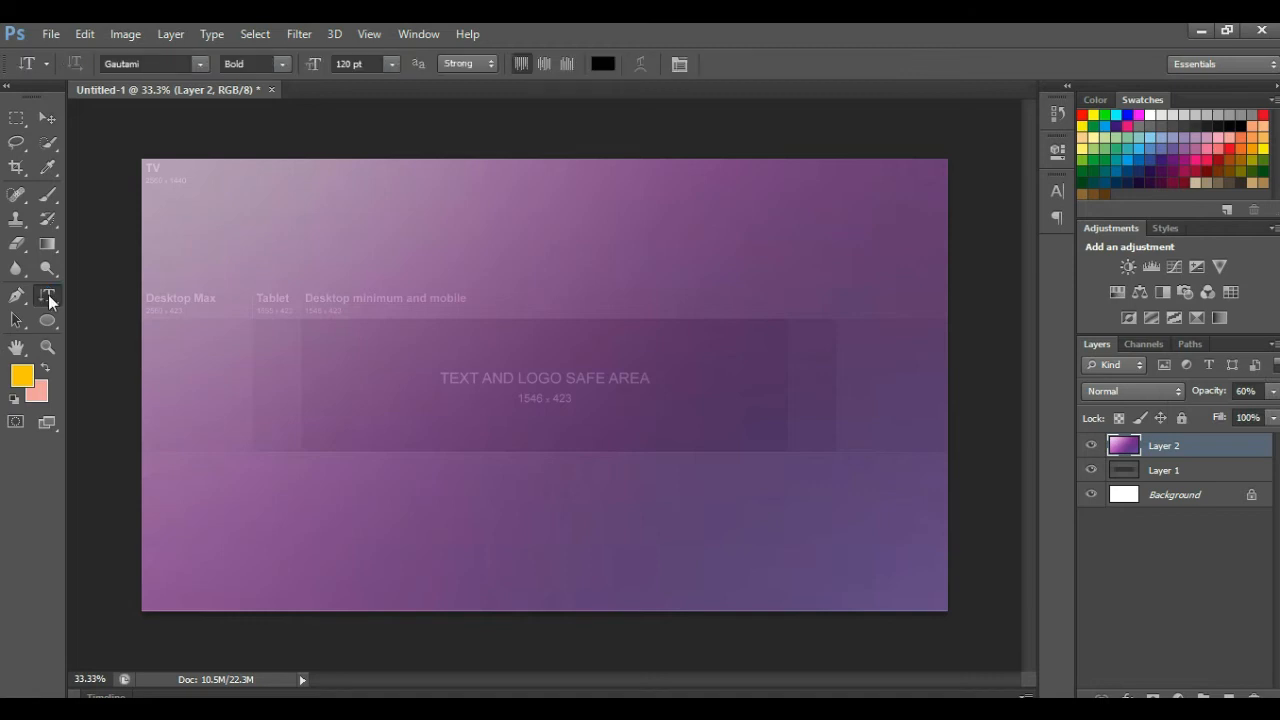
pyautogui.click(335, 346)
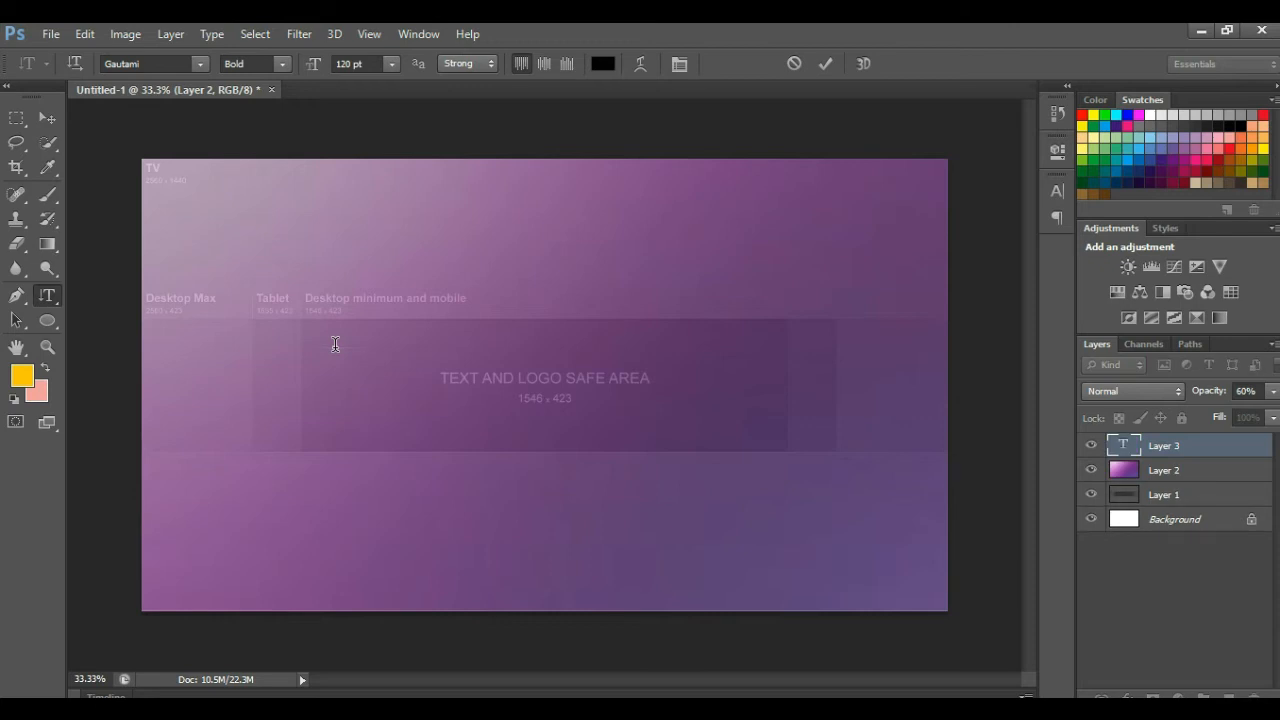
pyautogui.click(80, 63)
pyautogui.write('Telugu Y       ')
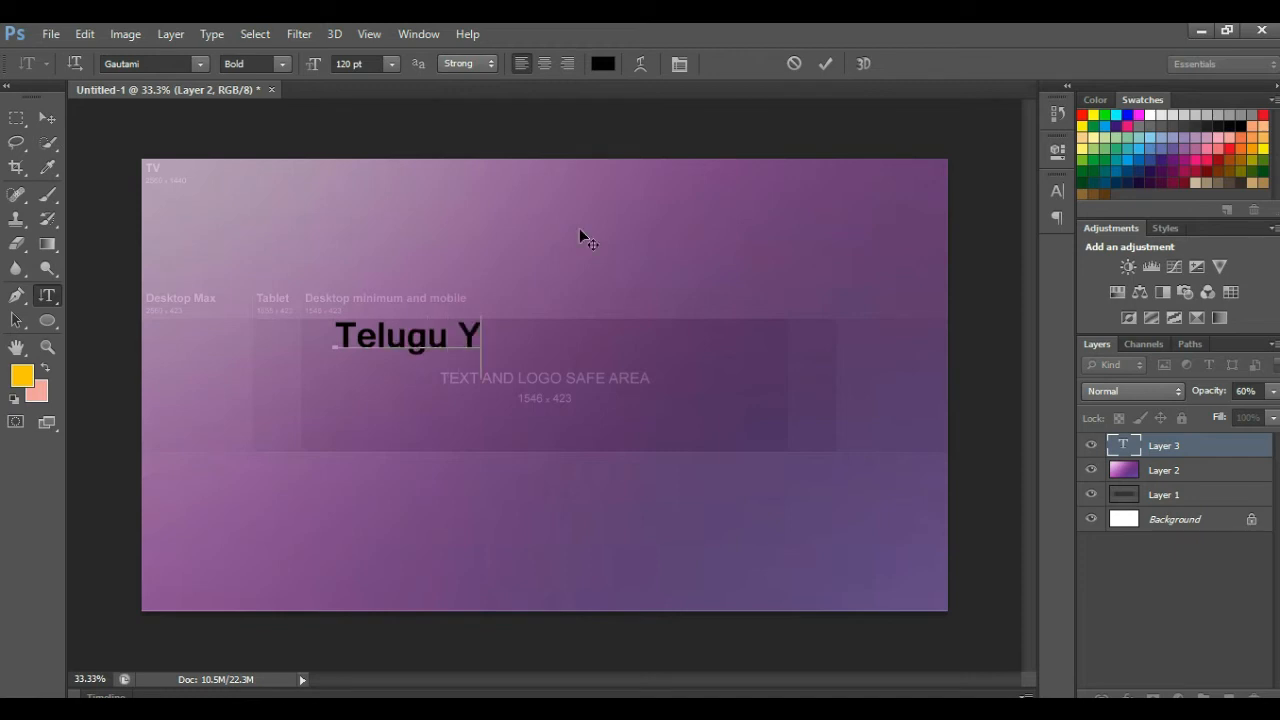
pyautogui.write('ouyube')
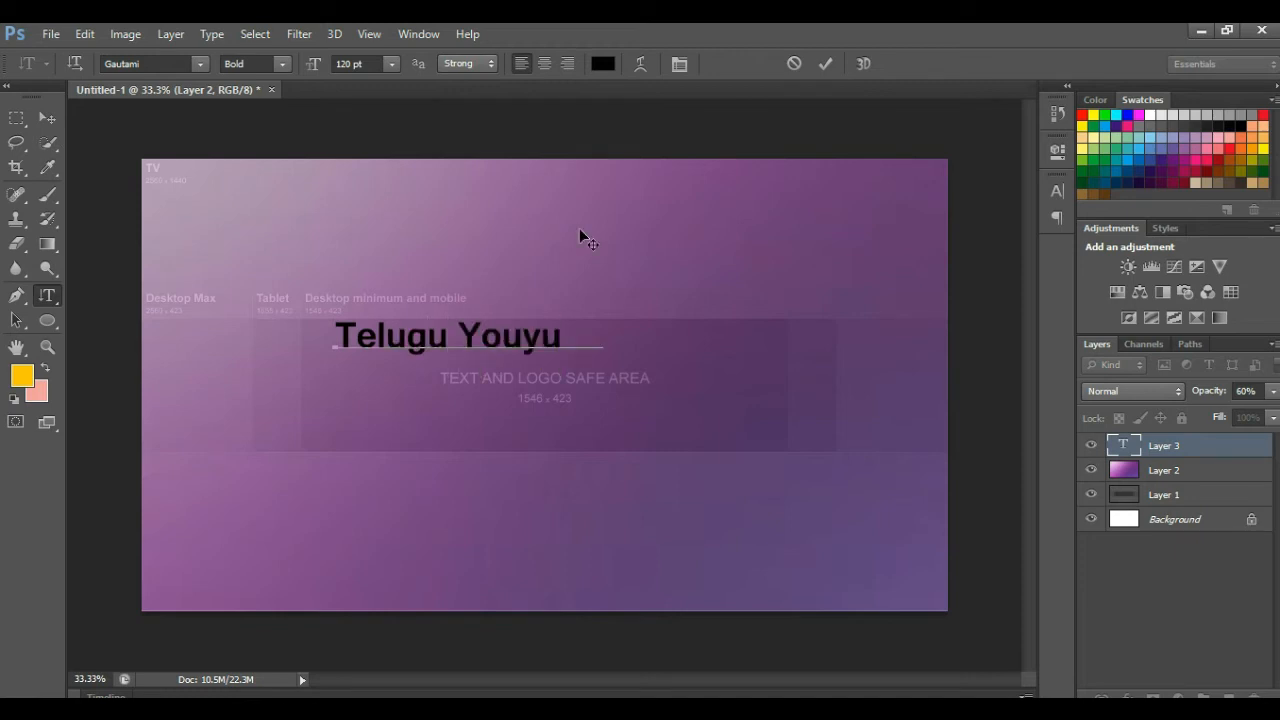
pyautogui.press('Left')
pyautogui.press('Left')
pyautogui.press('Left')
pyautogui.press('Left')
pyautogui.press('BackSpace')
pyautogui.press('BackSpace')
pyautogui.press('BackSpace')
pyautogui.press('BackSpace')
pyautogui.write('tube')
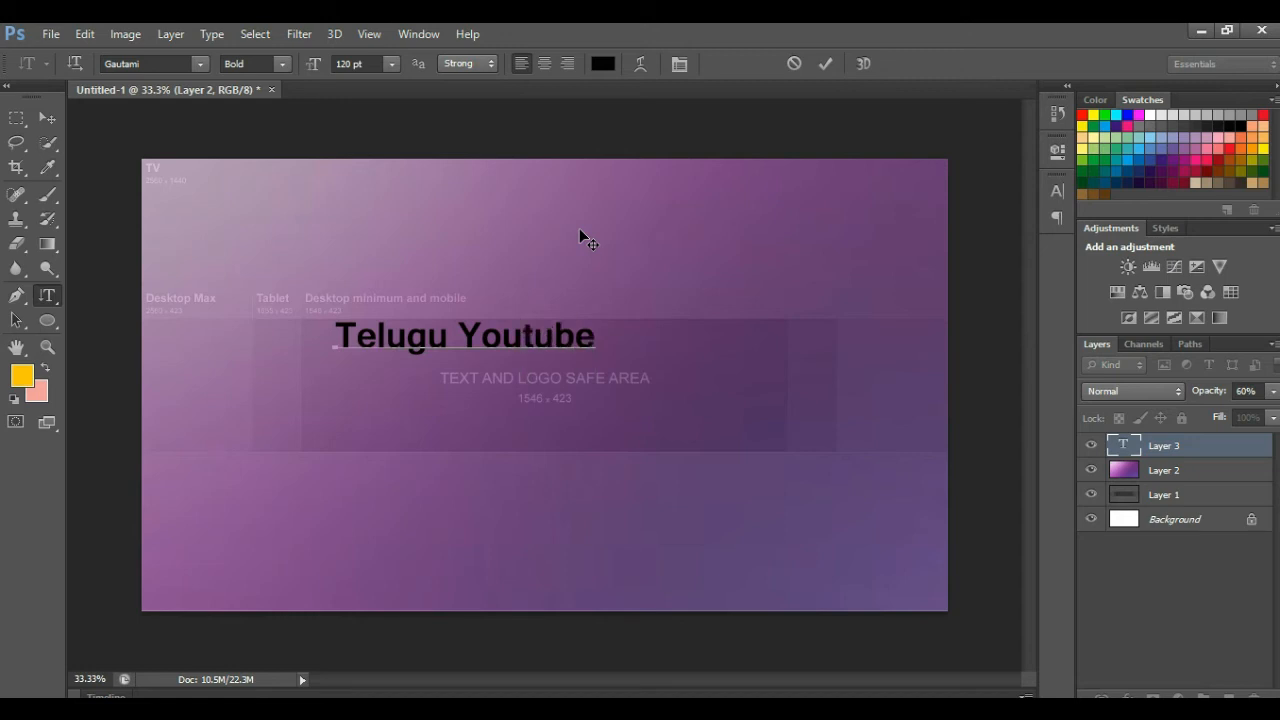
pyautogui.write(' Channe')
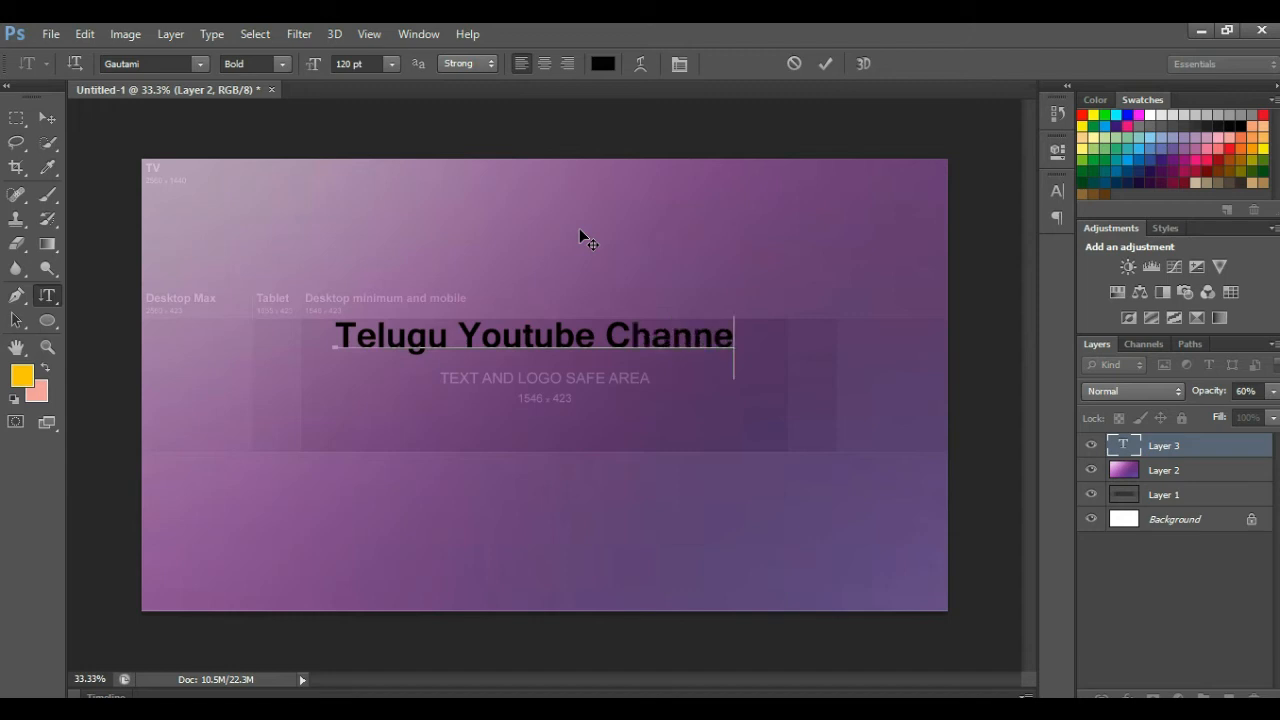
pyautogui.write('l')
pyautogui.click(47, 118)
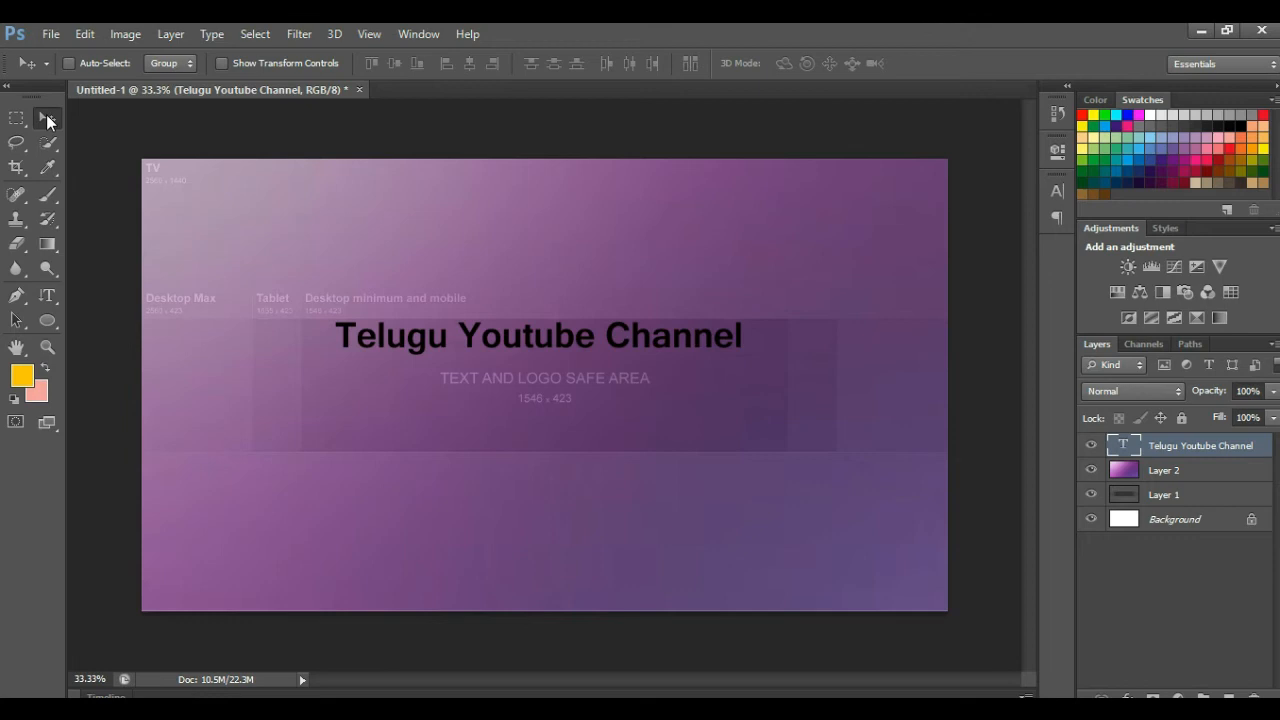
# Nudge the title down and right, then start a new text layer below it in the safe area
pyautogui.moveTo(547, 329); pyautogui.dragTo(558, 354)
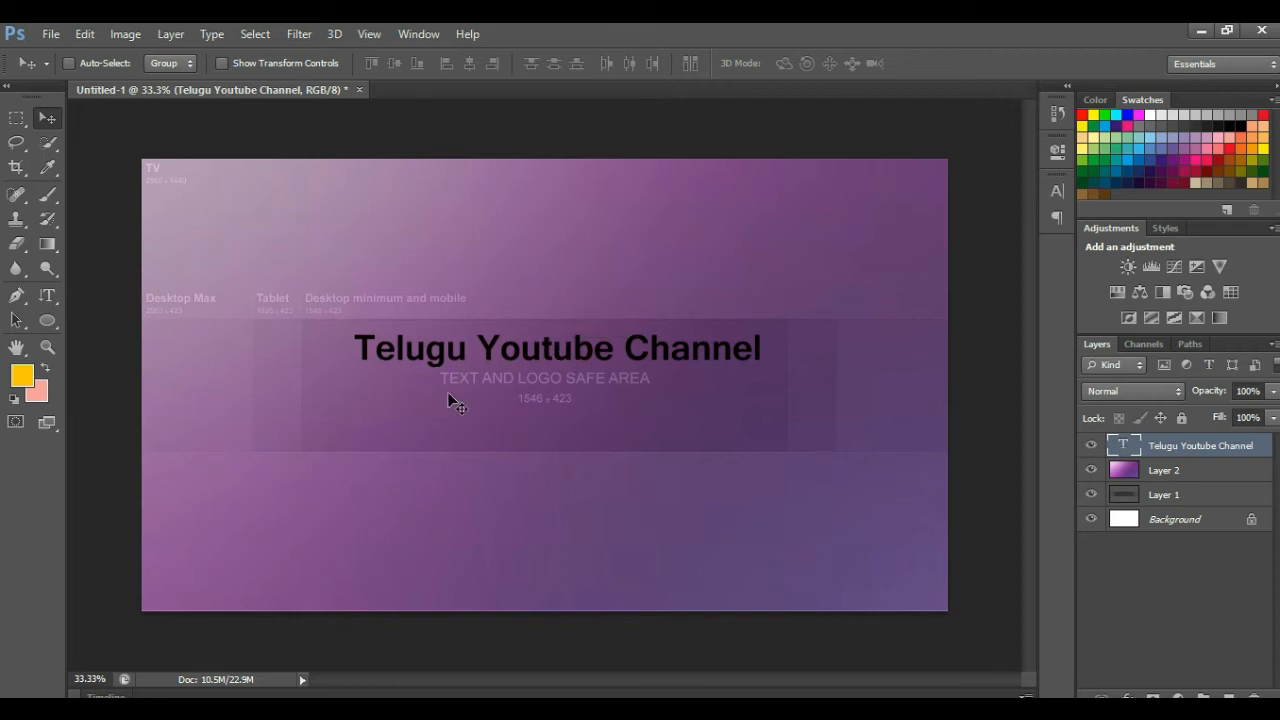
pyautogui.click(48, 297)
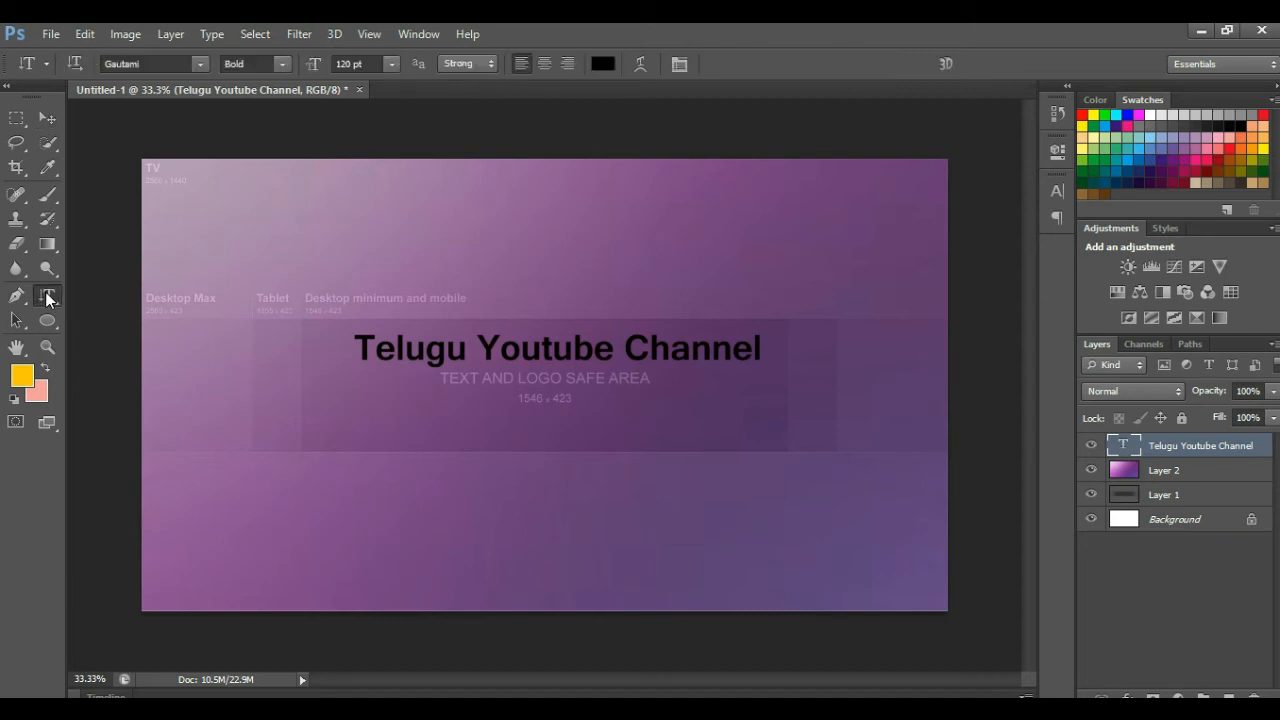
pyautogui.click(338, 428)
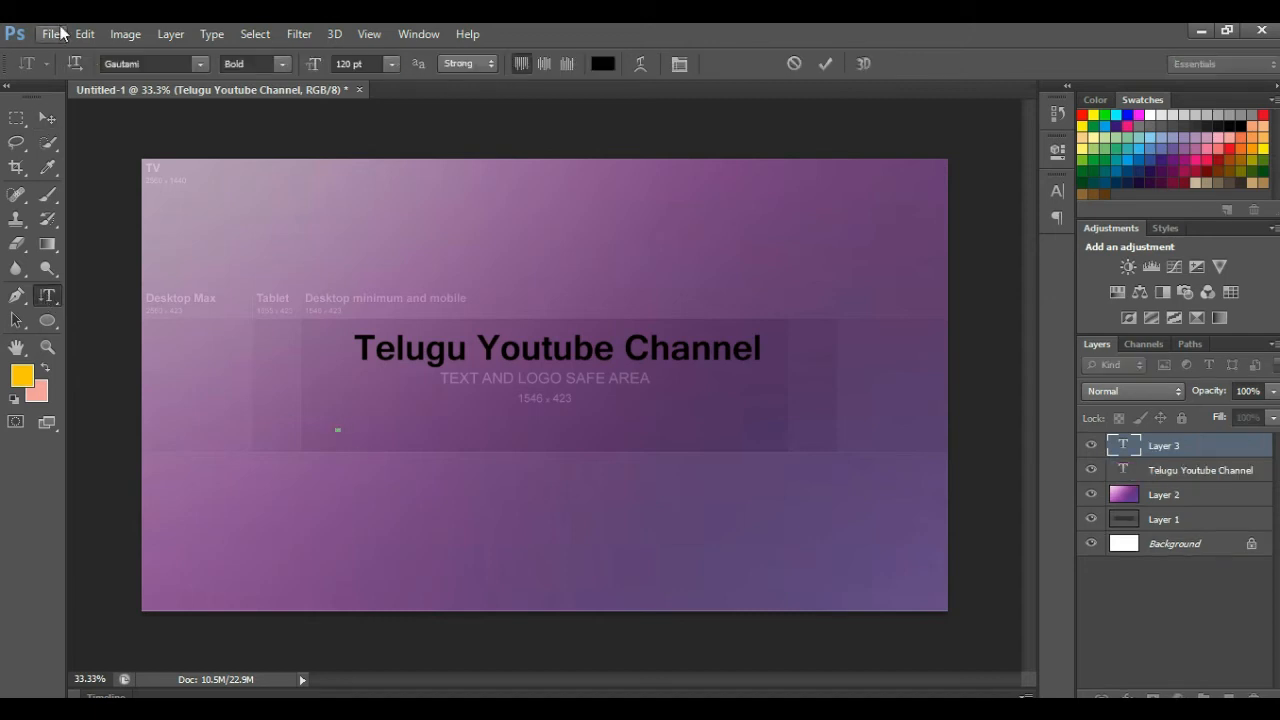
pyautogui.click(76, 63)
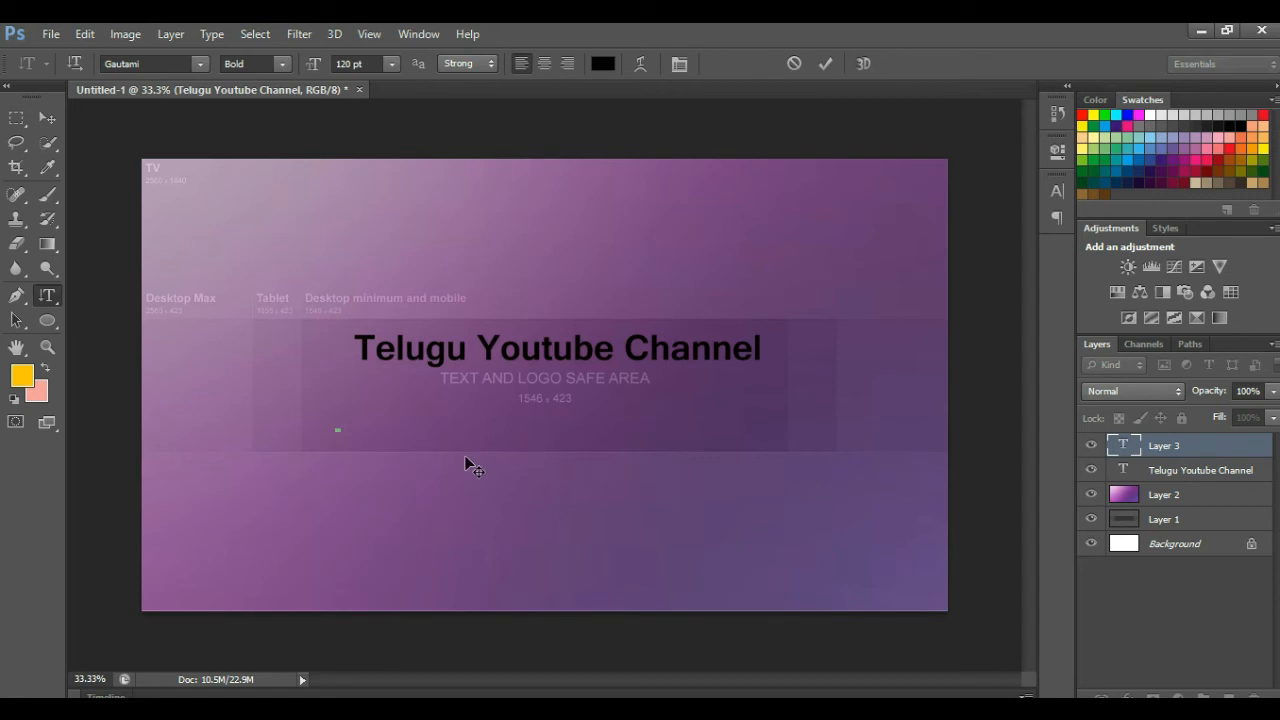